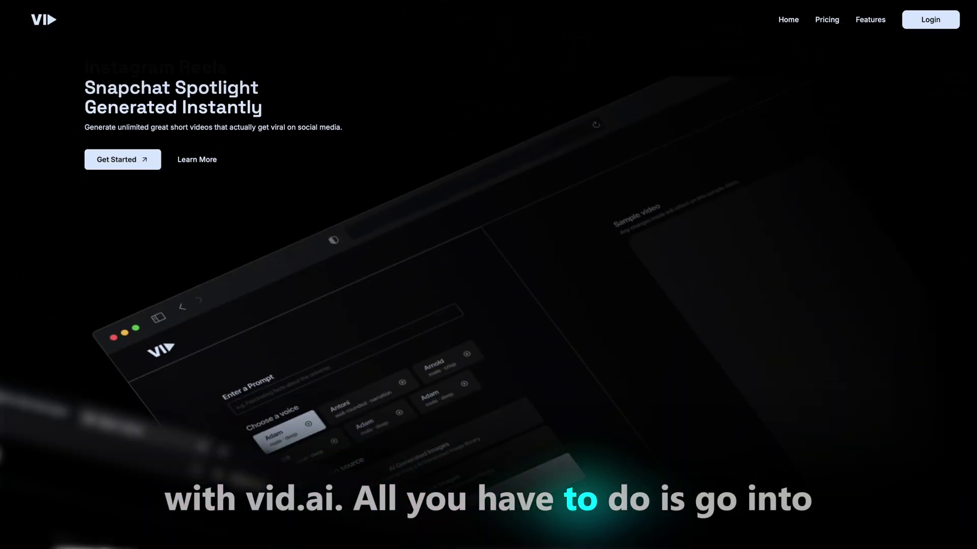
# Start a new video project with the Custom prompt 'top 10 tallest buildings'
pyautogui.click(261, 301)
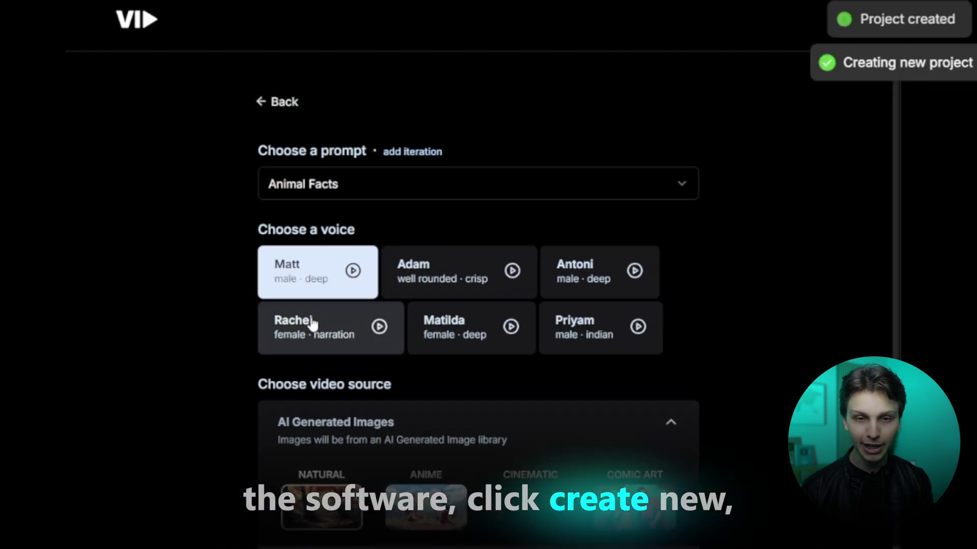
pyautogui.click(346, 186)
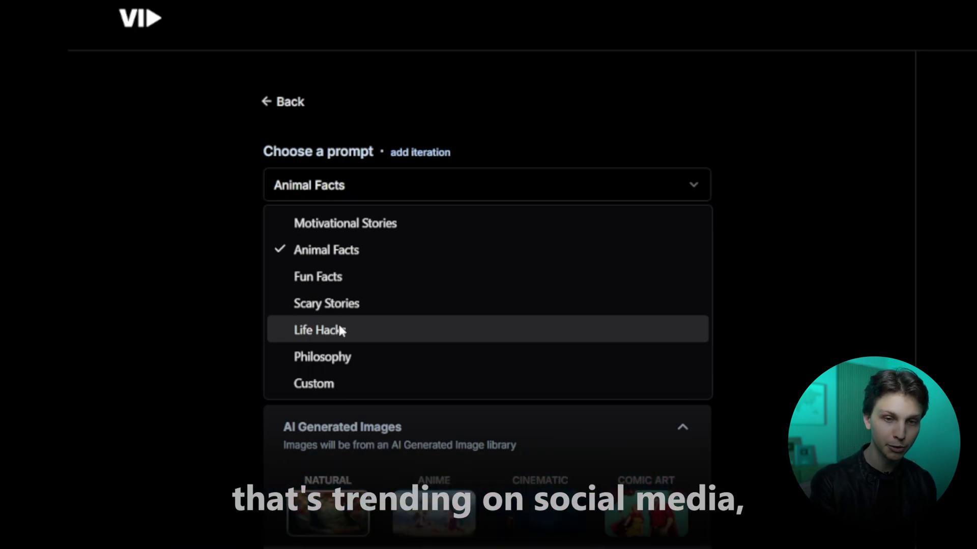
pyautogui.click(355, 382)
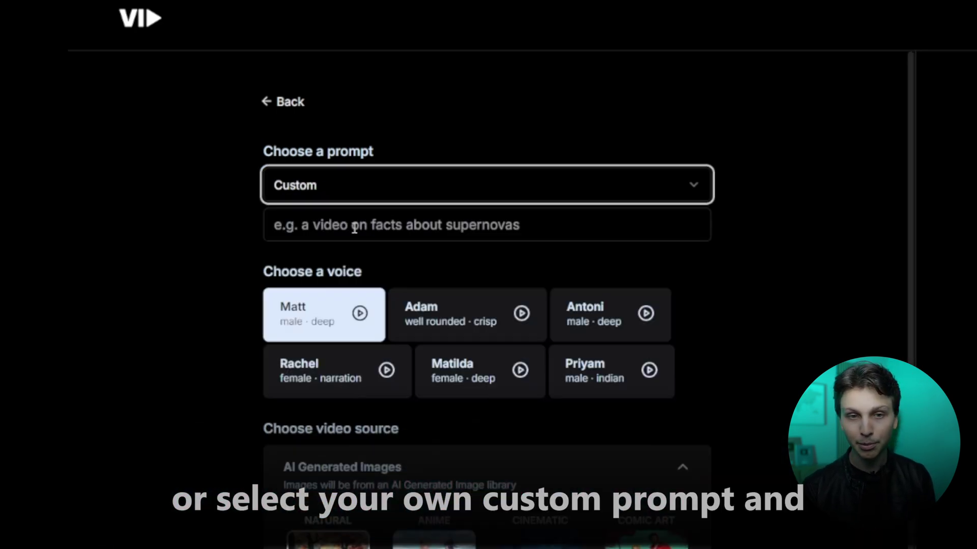
pyautogui.click(356, 229)
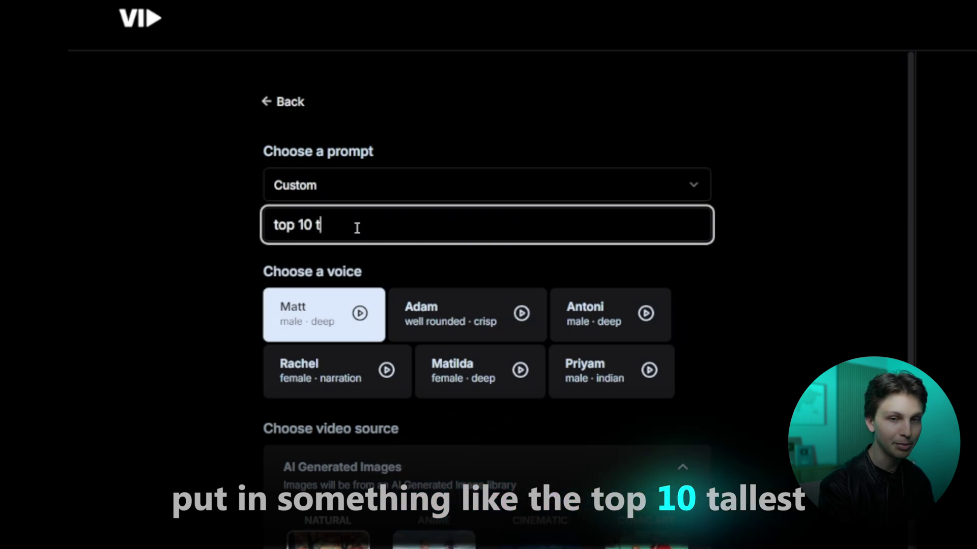
pyautogui.write('top 10 tallest buildings')
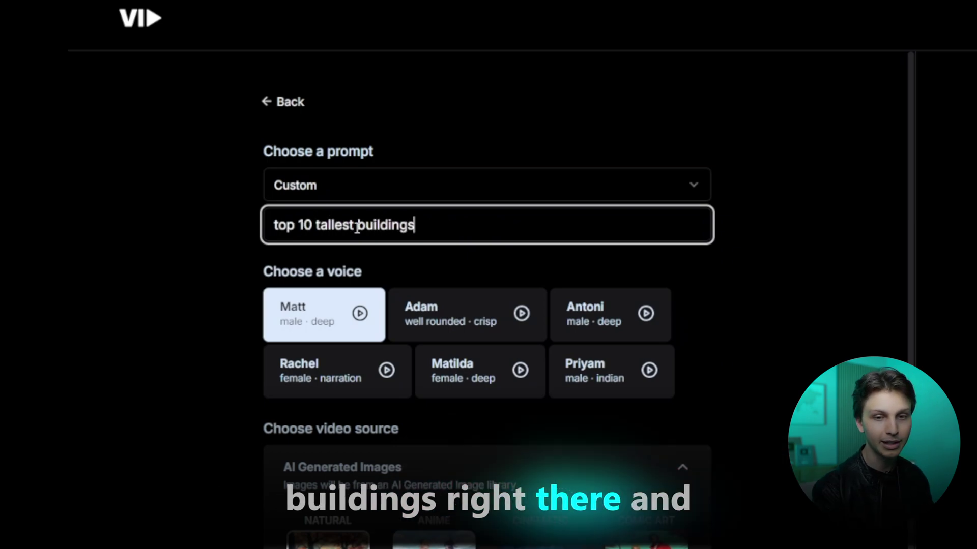
pyautogui.scroll(-7, 402, 320)
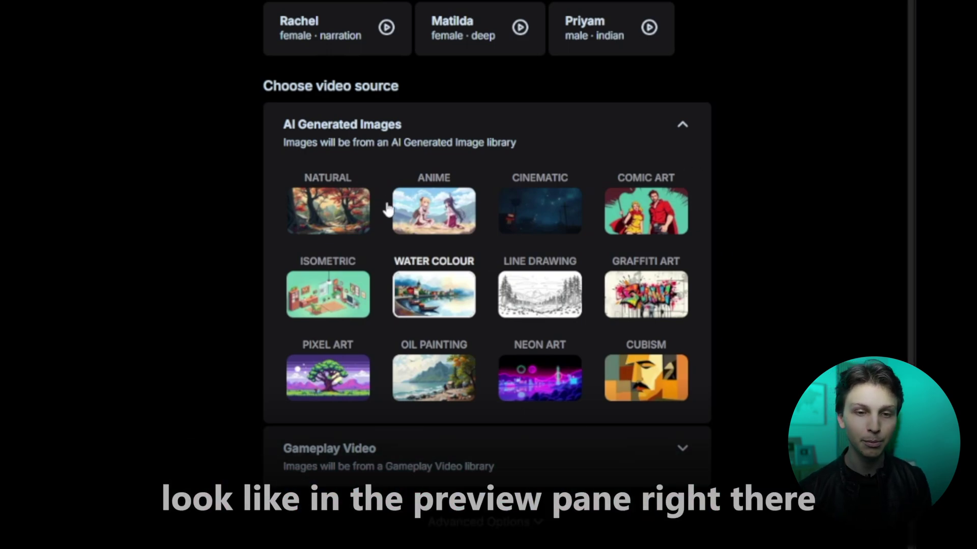
# Pick the Natural image style, try Minecraft #2 and Subway Surfers gameplay, then return to AI images
pyautogui.click(360, 211)
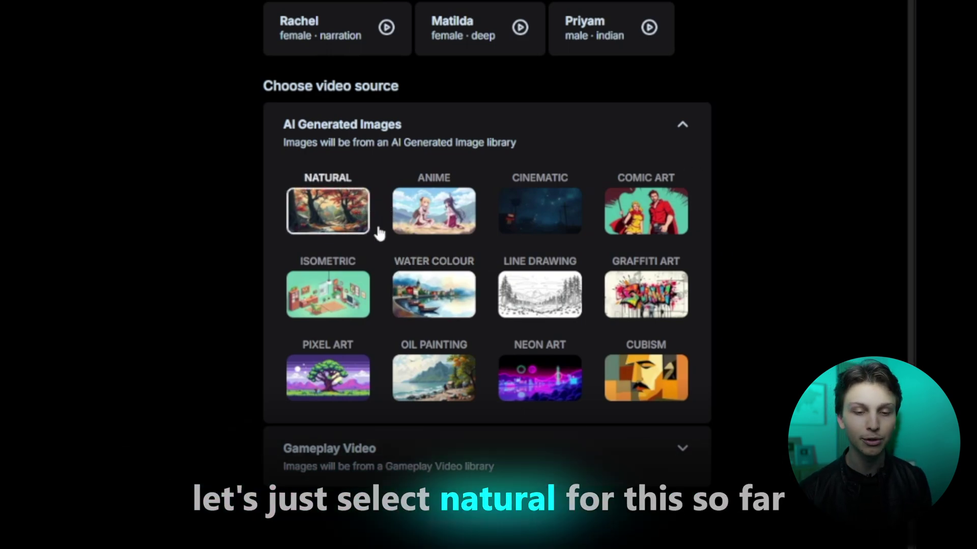
pyautogui.click(496, 458)
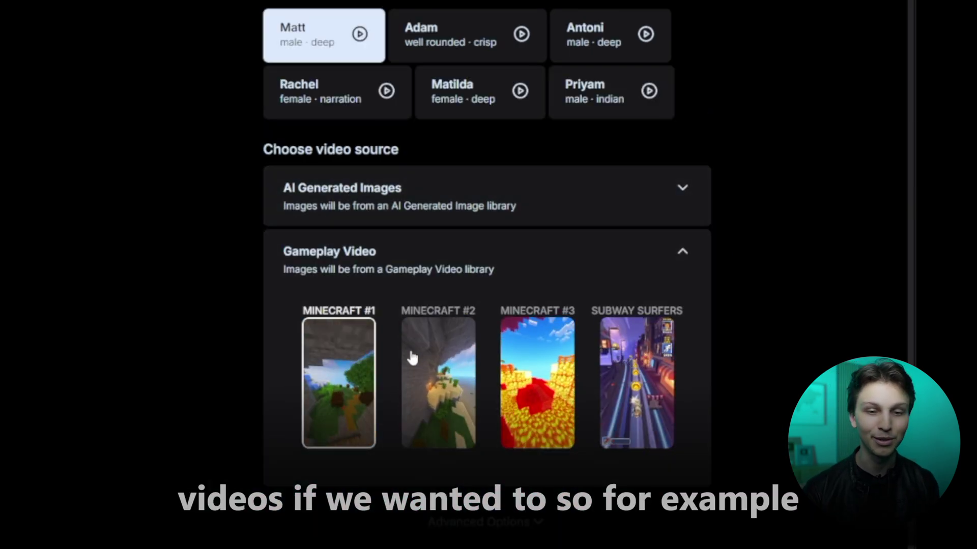
pyautogui.click(413, 359)
pyautogui.click(624, 373)
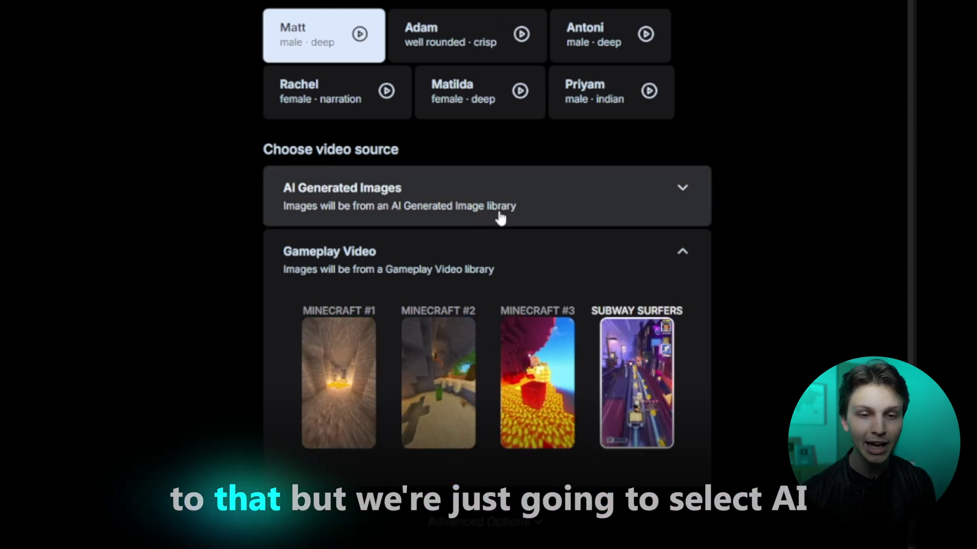
pyautogui.click(501, 218)
# Keep the video duration at 30-60s in Advanced Options
pyautogui.scroll(-2, 468, 255)
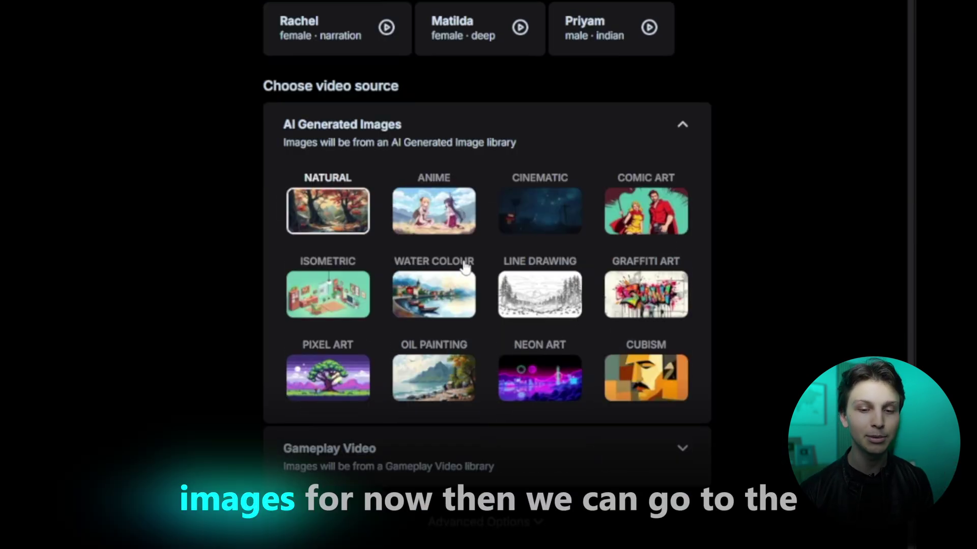
pyautogui.scroll(-8, 489, 305)
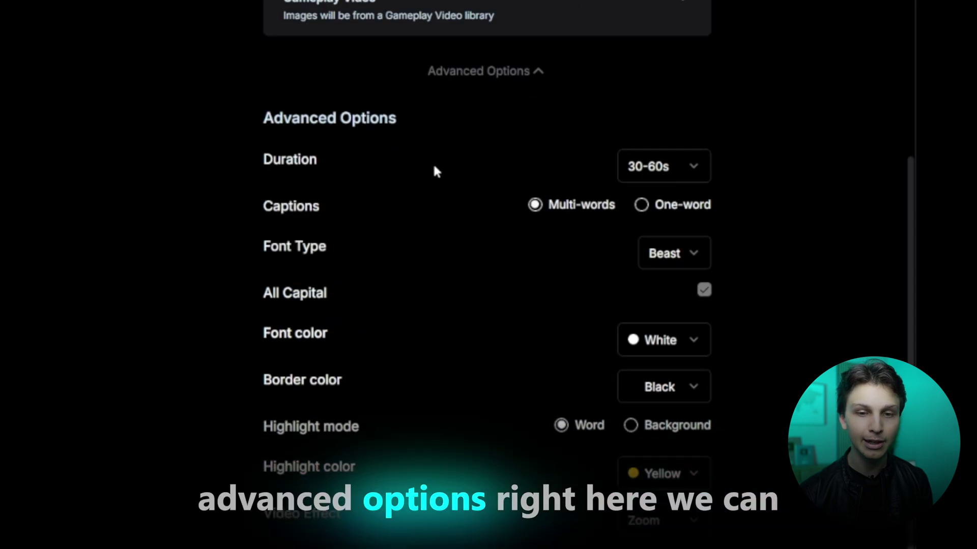
pyautogui.click(665, 175)
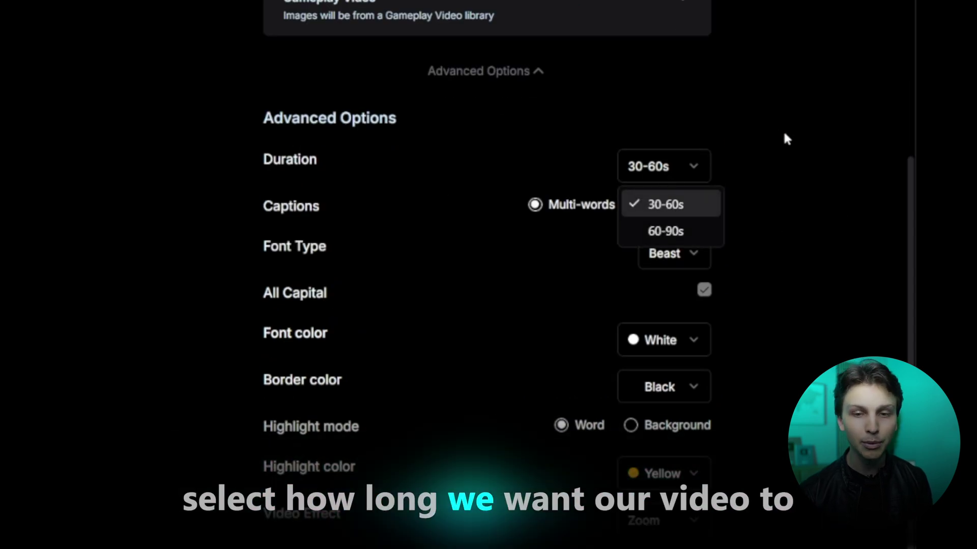
pyautogui.click(653, 171)
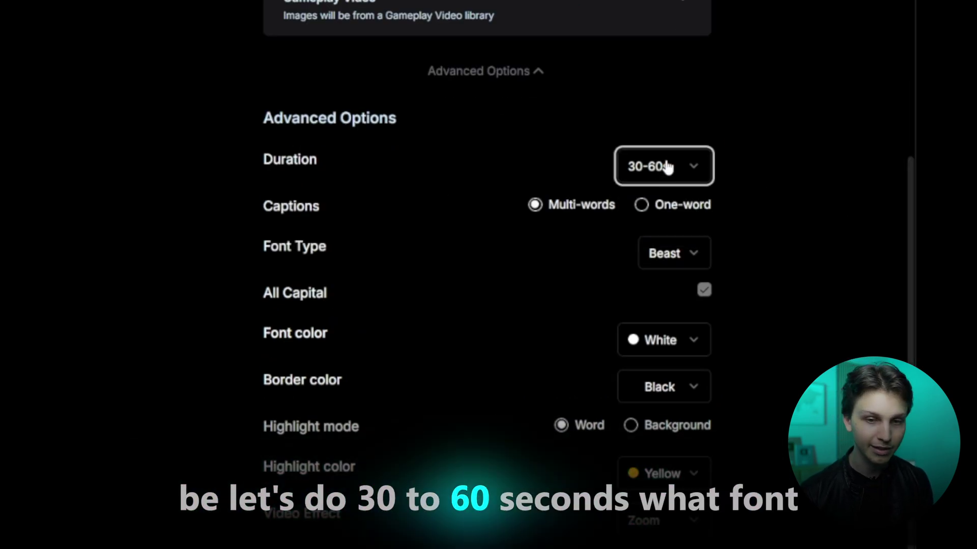
# Try Montserrat and Titan One caption fonts, settle on Beast, and add a word highlight background
pyautogui.click(707, 321)
pyautogui.click(698, 266)
pyautogui.click(680, 346)
pyautogui.click(657, 258)
pyautogui.click(673, 291)
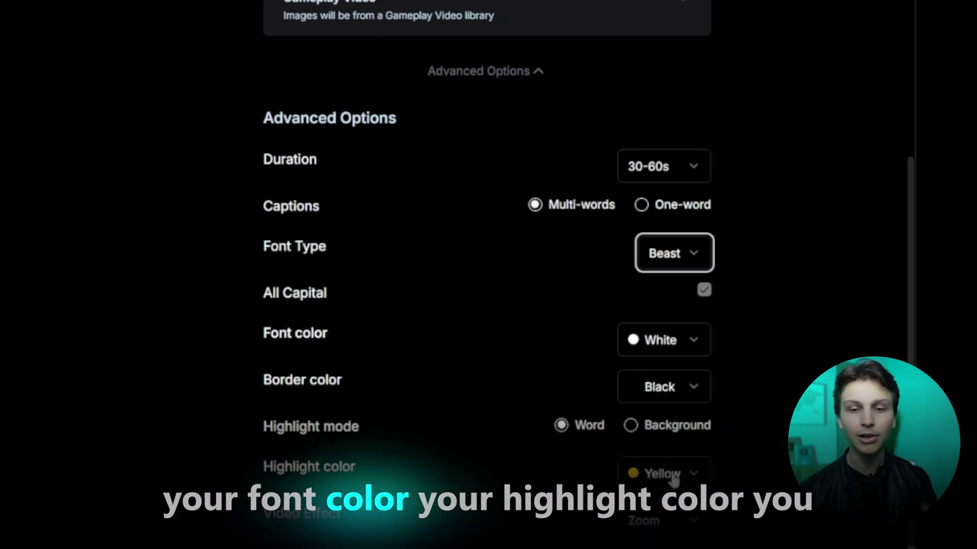
pyautogui.click(631, 427)
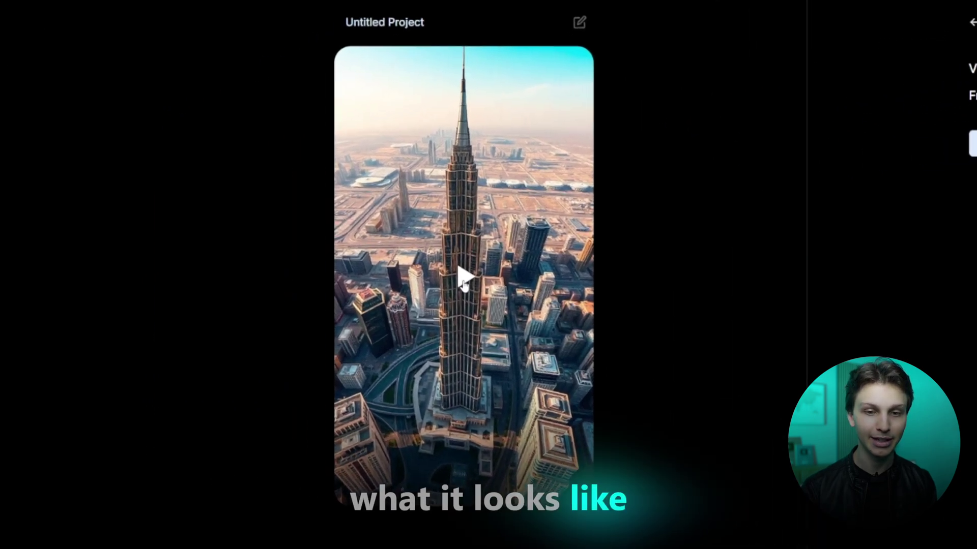
# Play the generated tallest buildings video
pyautogui.click(239, 305)
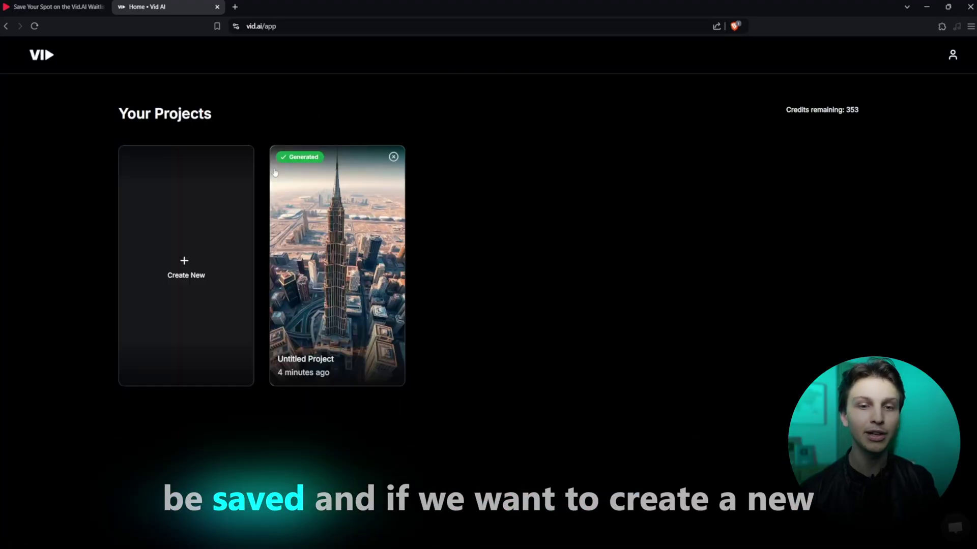
# Start a new project with the Scary Stories prompt and preview Adam as the narrator voice
pyautogui.click(214, 239)
pyautogui.click(164, 155)
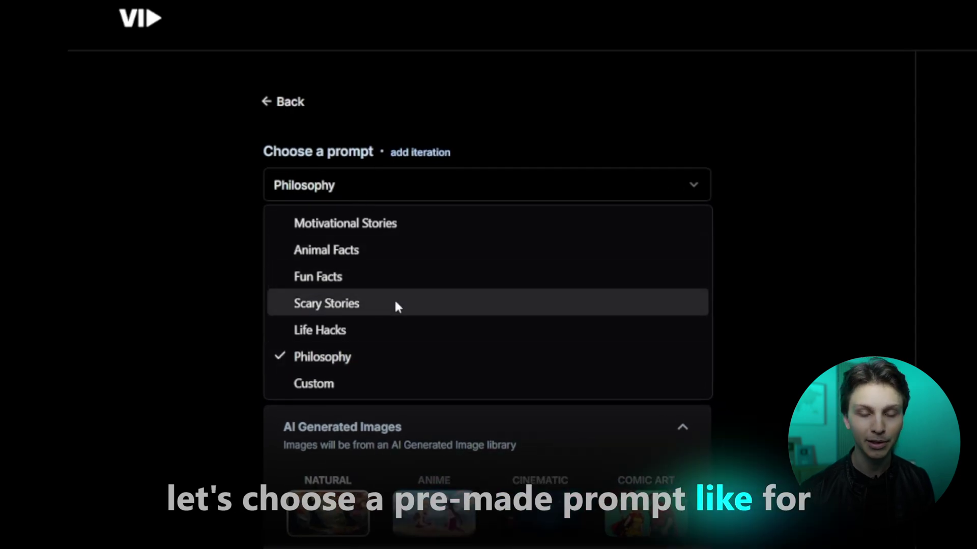
pyautogui.click(397, 306)
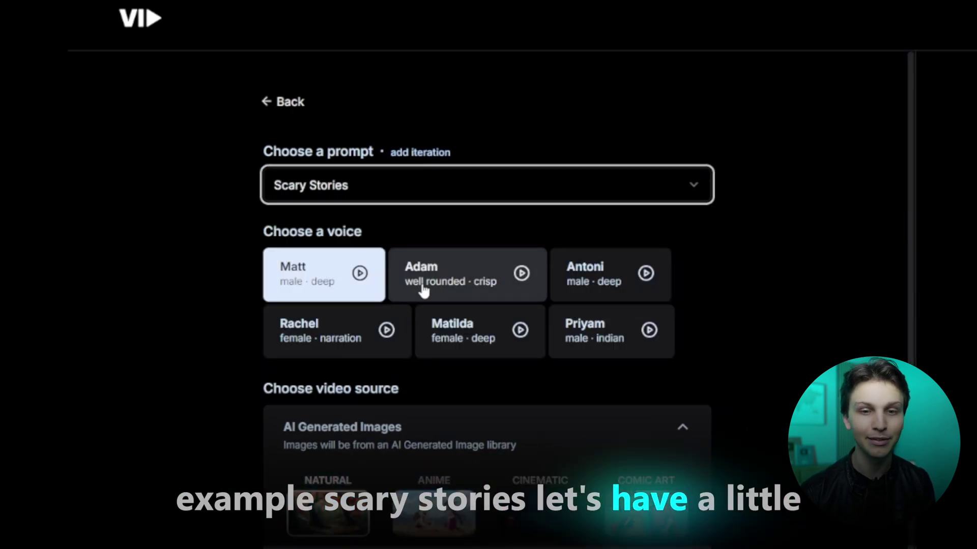
pyautogui.click(522, 279)
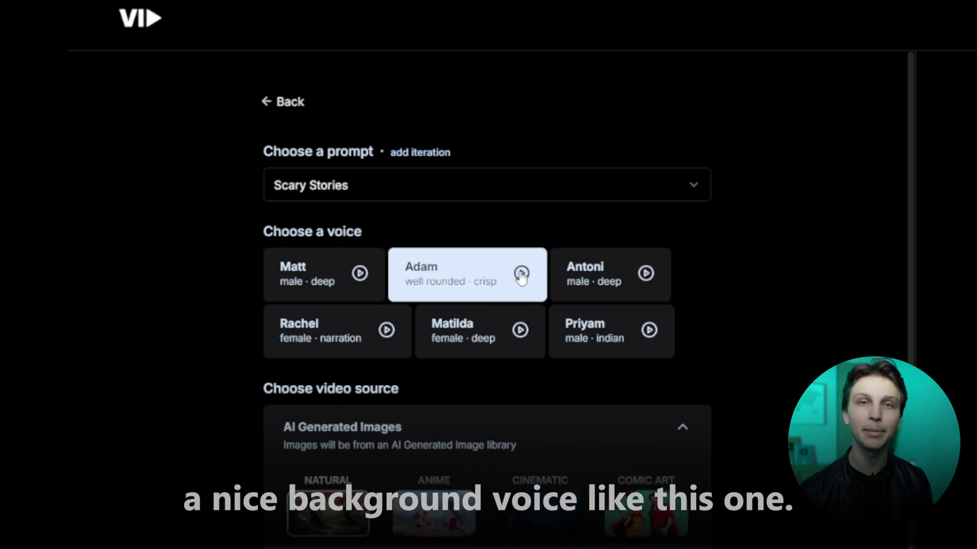
pyautogui.click(521, 275)
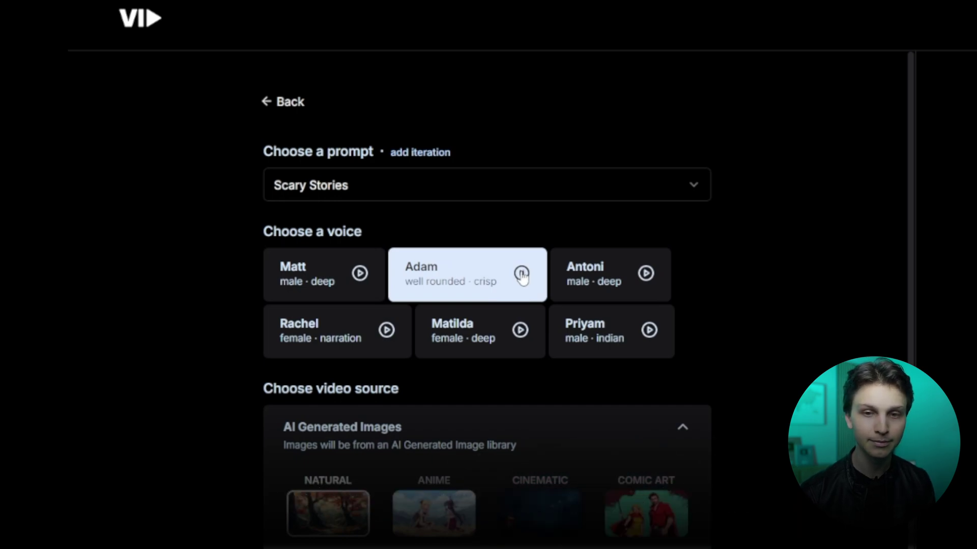
# Choose the Cinematic image style and generate the scary story video
pyautogui.scroll(-6, 571, 398)
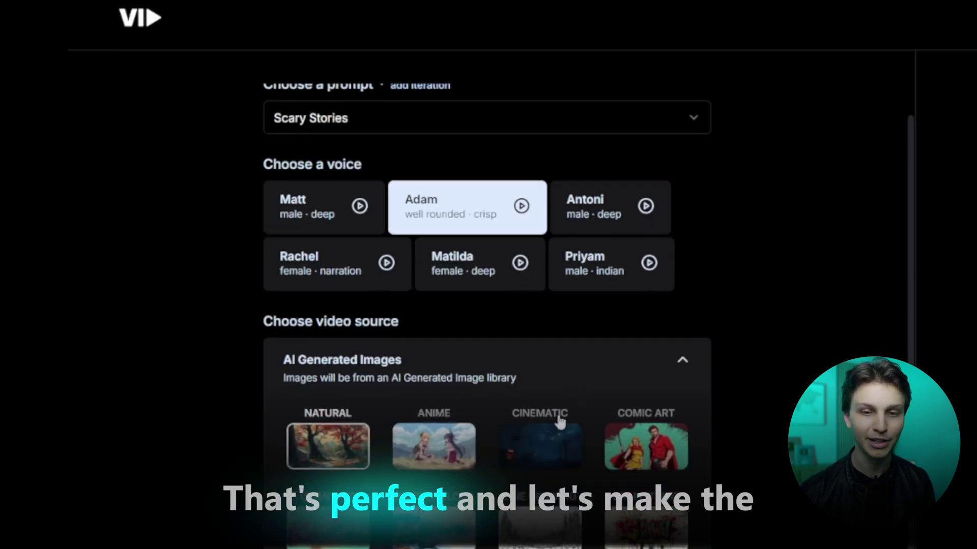
pyautogui.click(543, 206)
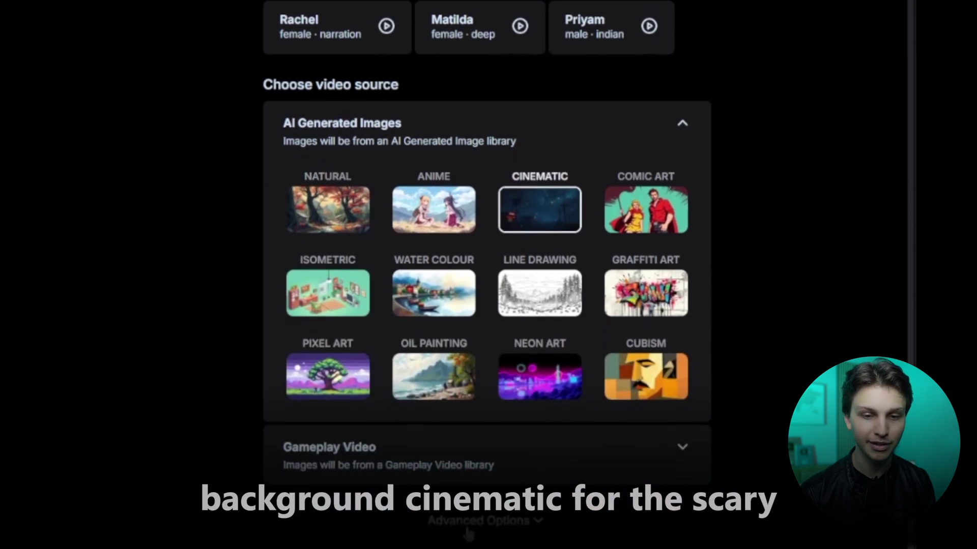
pyautogui.scroll(-5, 462, 310)
pyautogui.click(464, 349)
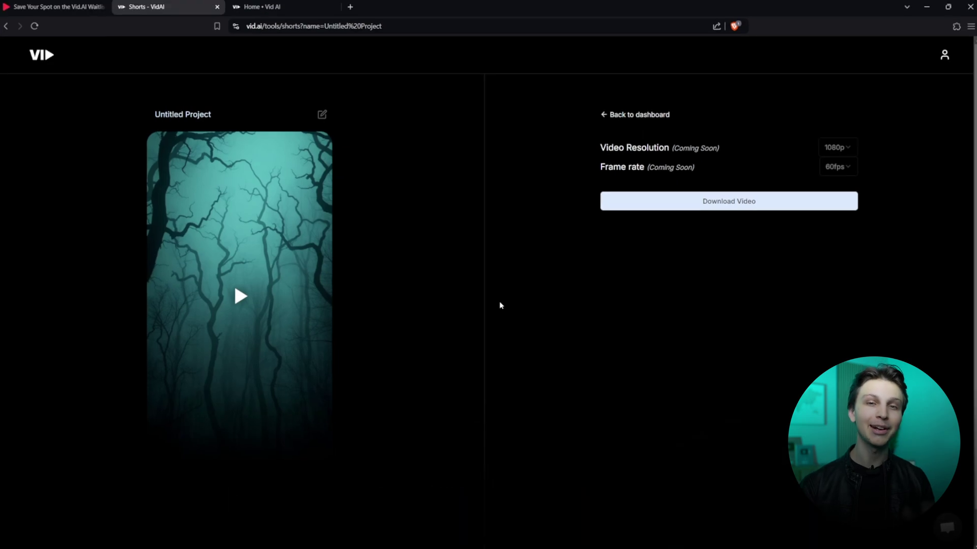
# Watch the scary story video, pause it, and return to the projects dashboard
pyautogui.click(242, 295)
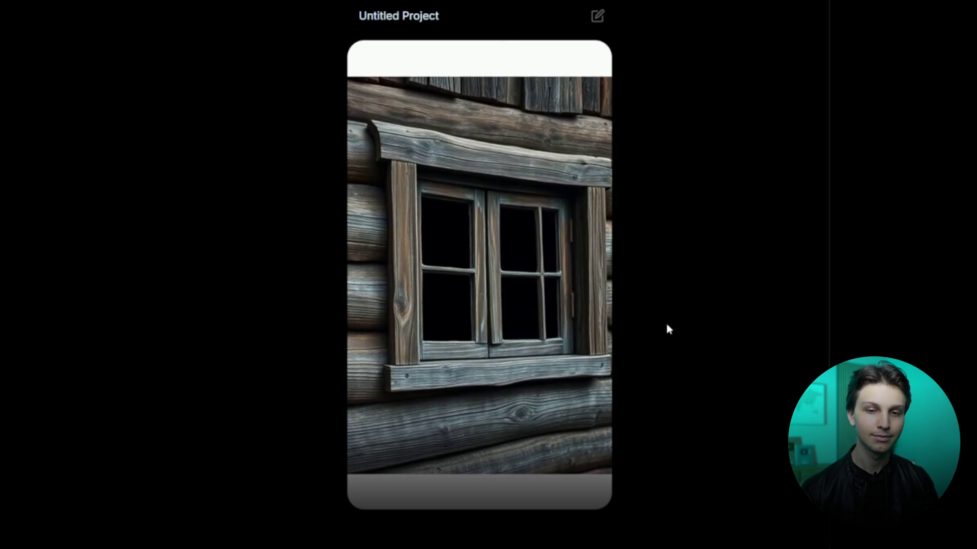
pyautogui.click(537, 299)
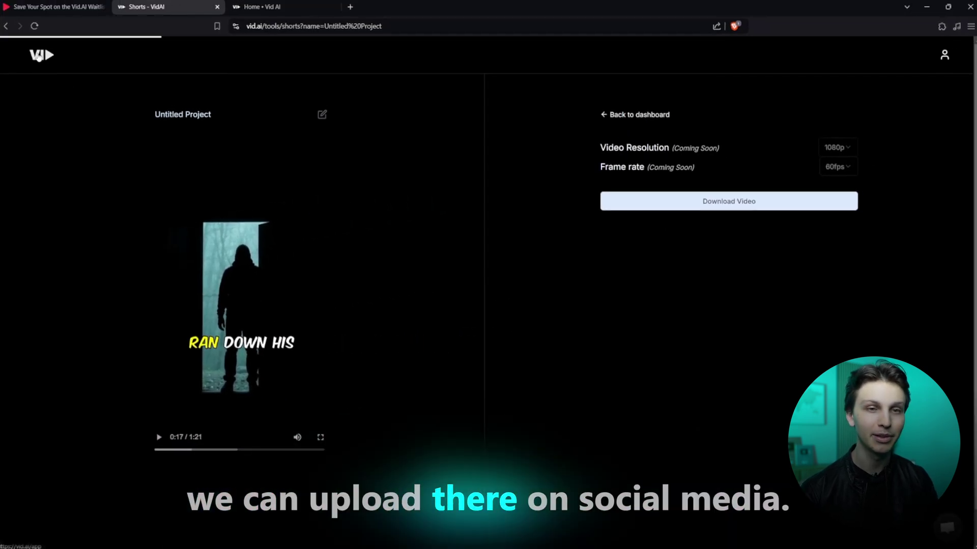
pyautogui.click(39, 56)
# Create a third project with the Custom prompt 'Funny texting story' over Subway Surfers gameplay
pyautogui.click(213, 305)
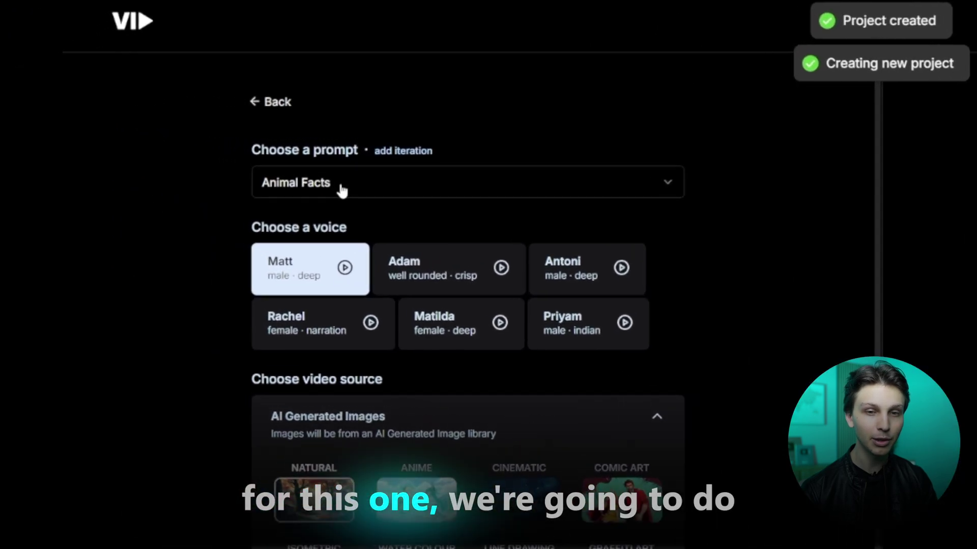
pyautogui.click(255, 170)
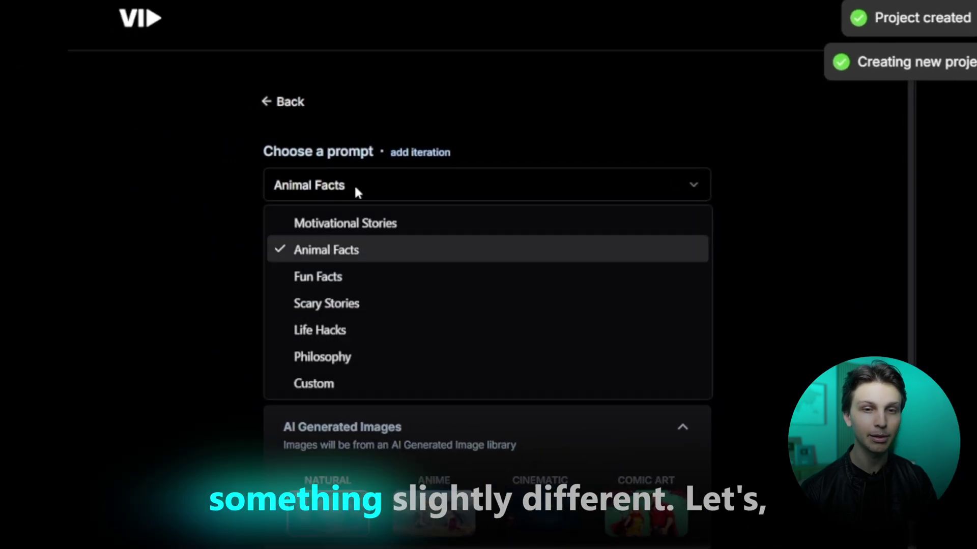
pyautogui.click(336, 384)
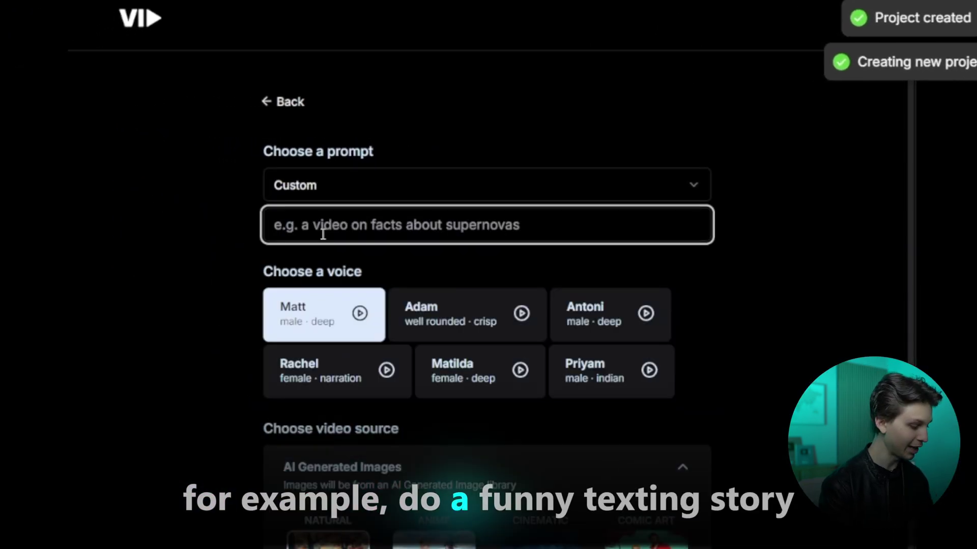
pyautogui.write('Funny texting story')
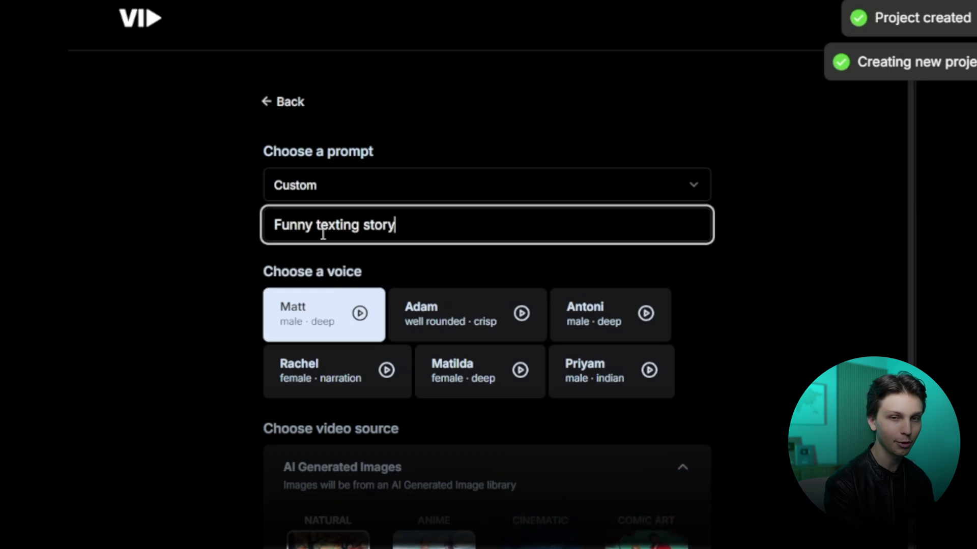
pyautogui.scroll(-6, 572, 360)
pyautogui.click(539, 486)
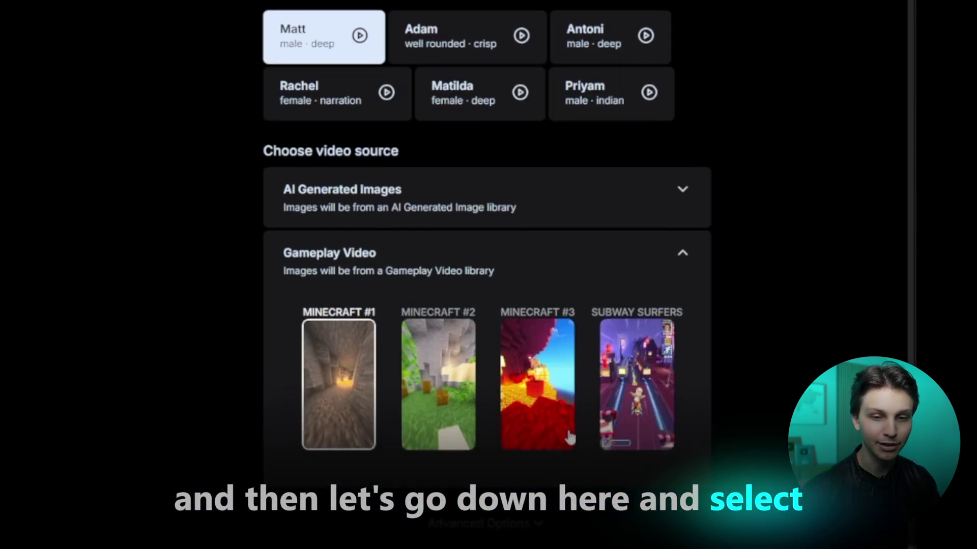
pyautogui.click(623, 387)
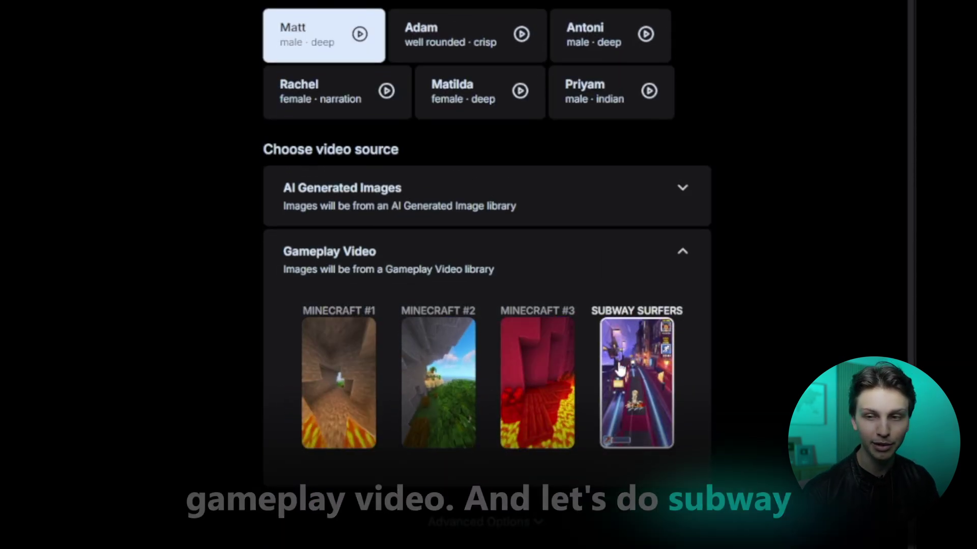